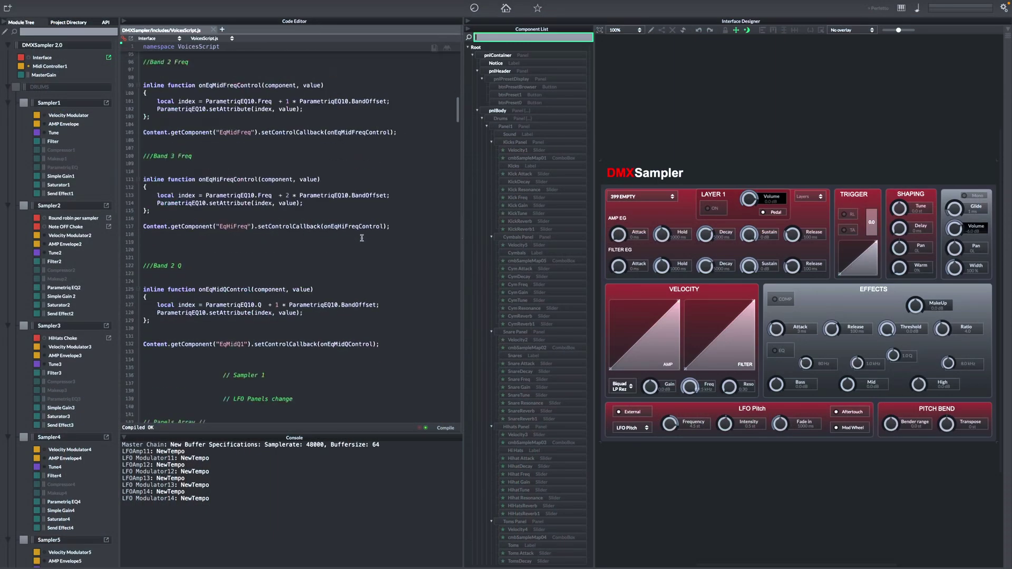
Open the Native Sampler editor for Right 1's Rhodes and briefly browse its Sample Maps.
scroll(362, 245, up, 10)
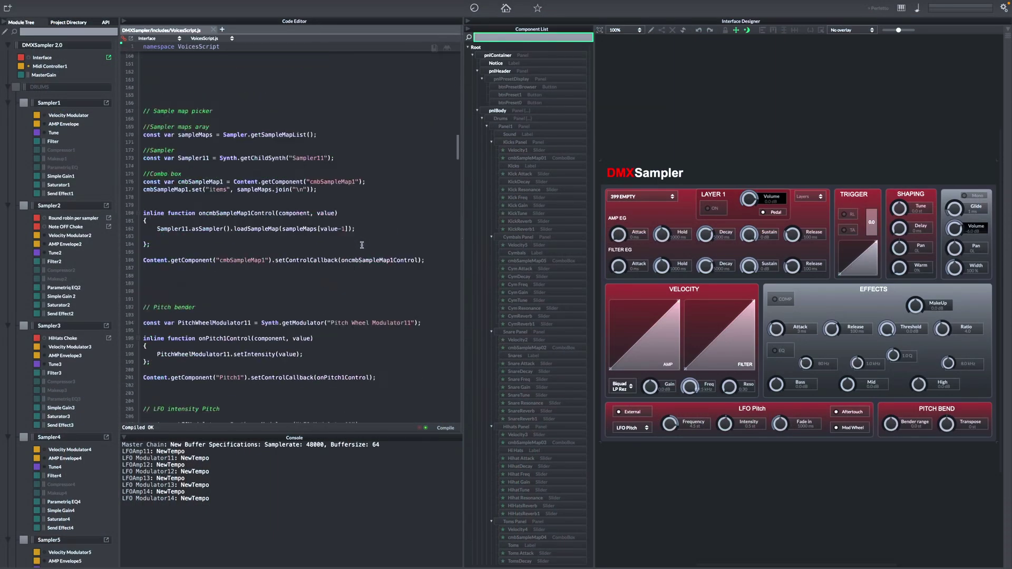
scroll(361, 245, down, 20)
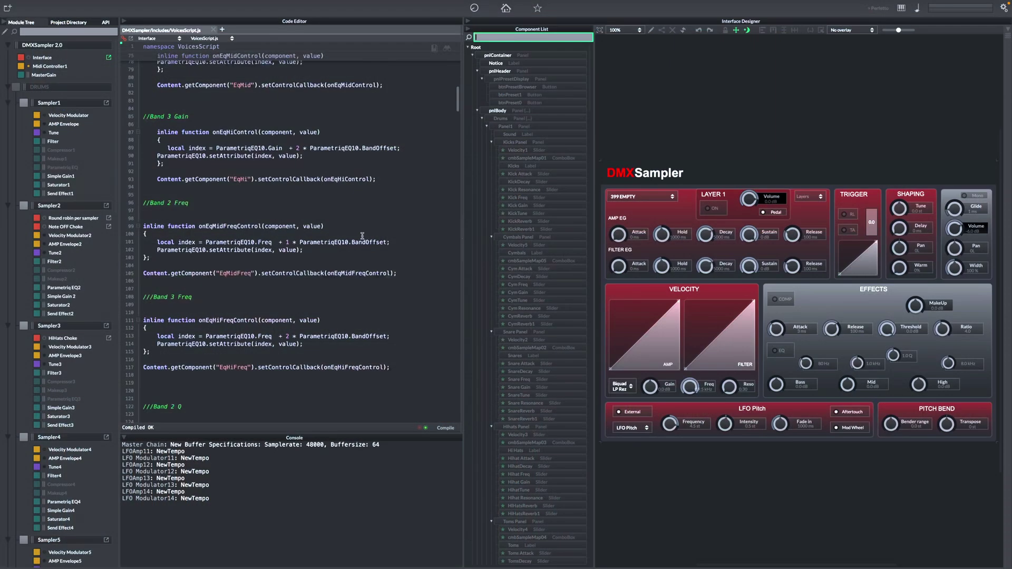
scroll(361, 246, down, 10)
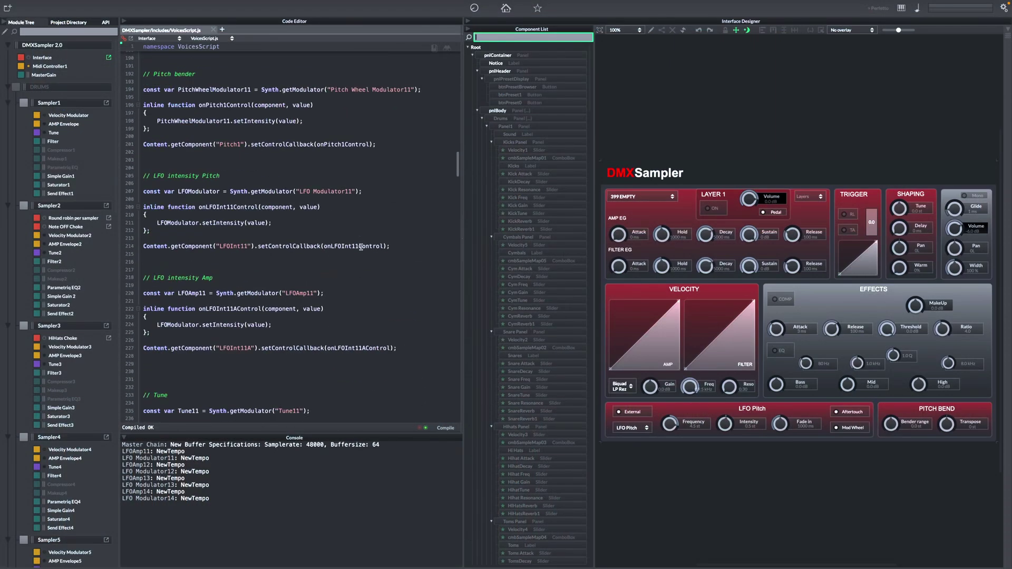
scroll(361, 246, down, 12)
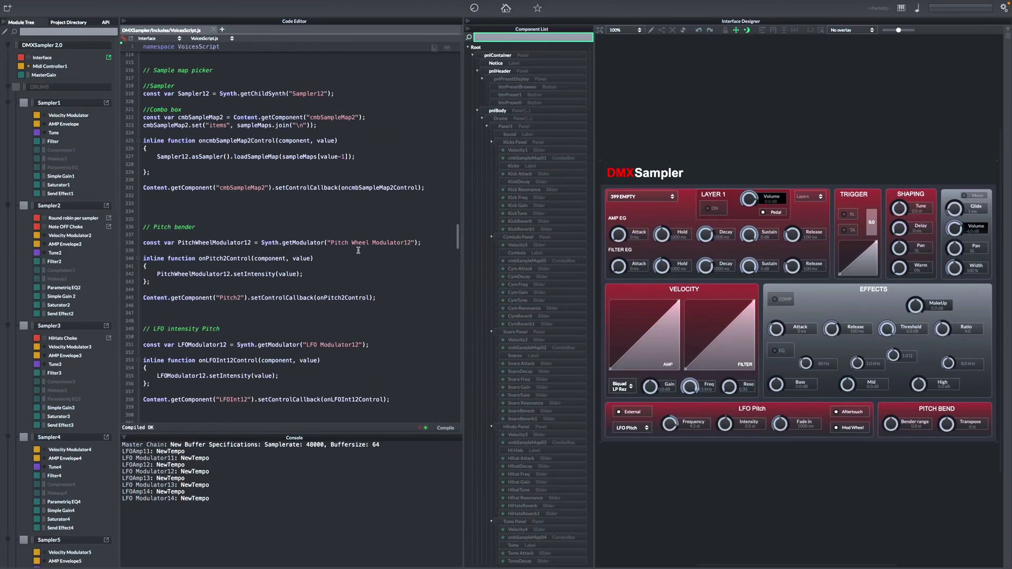
scroll(358, 250, down, 5)
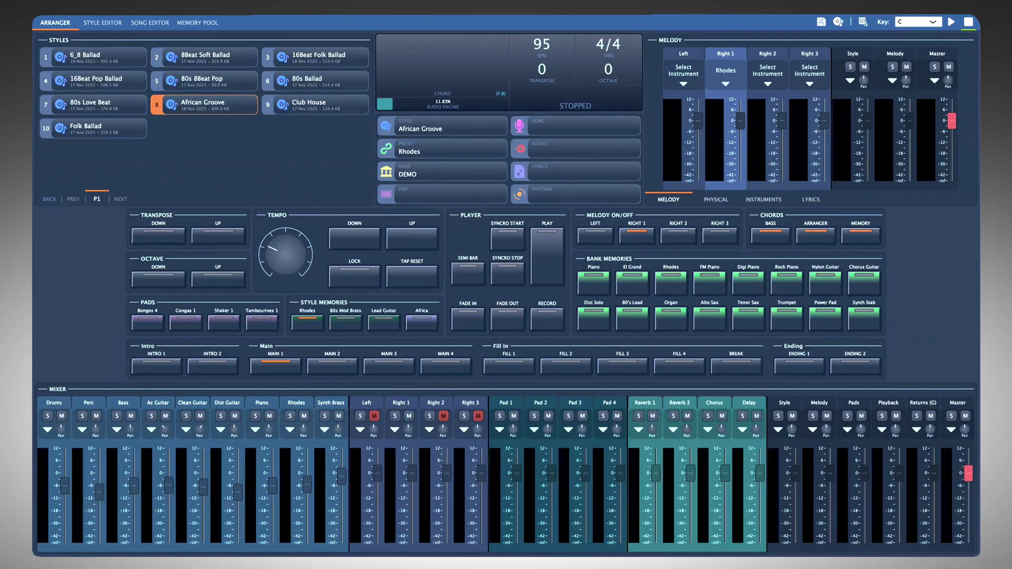
click(729, 73)
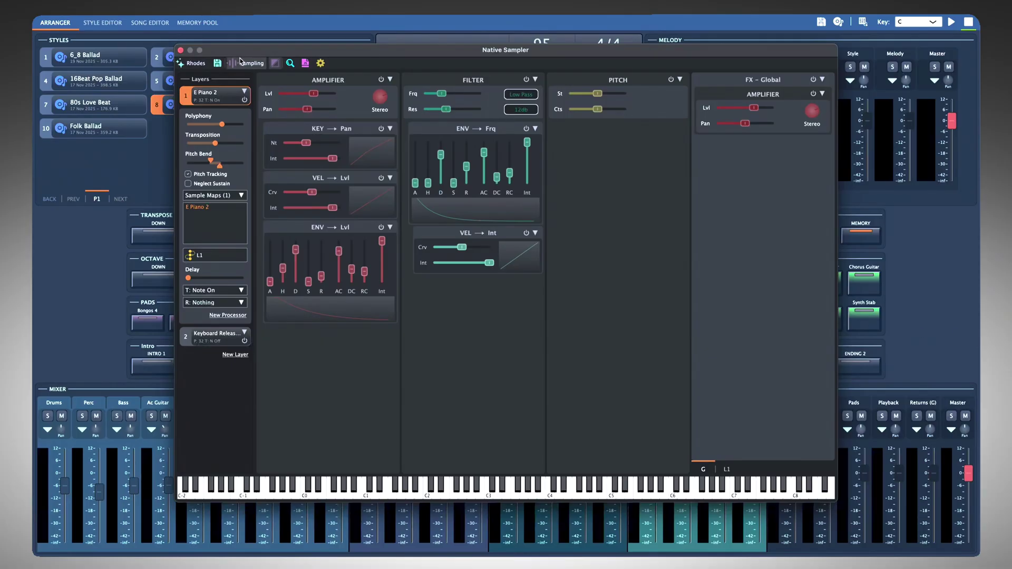
click(213, 196)
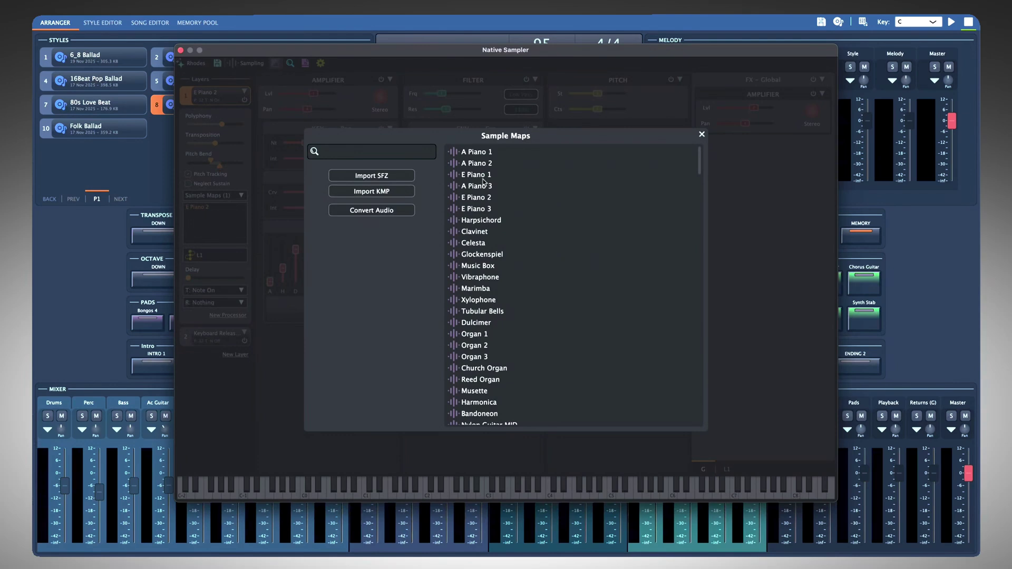
click(702, 135)
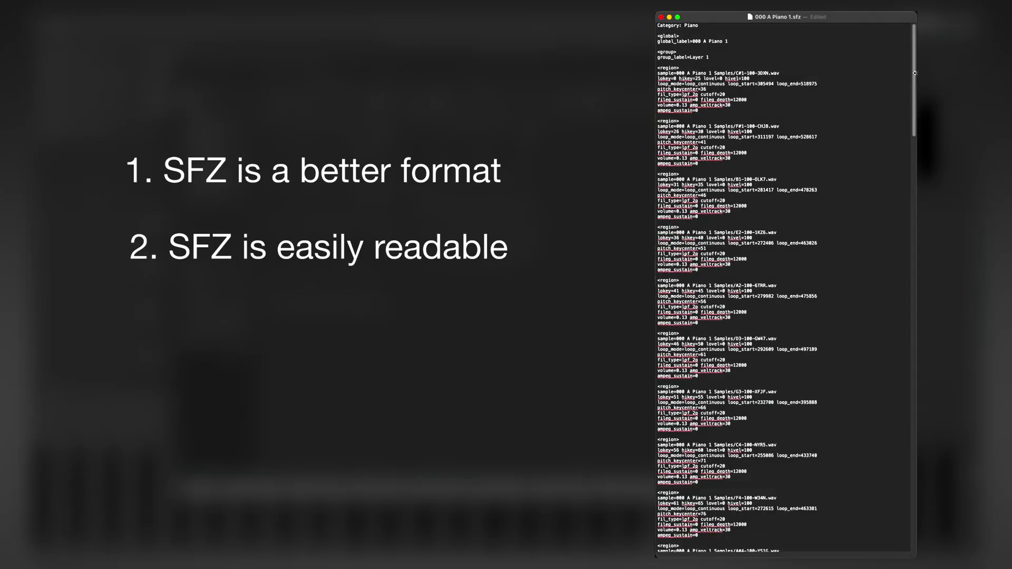
scroll(914, 75, down, 10)
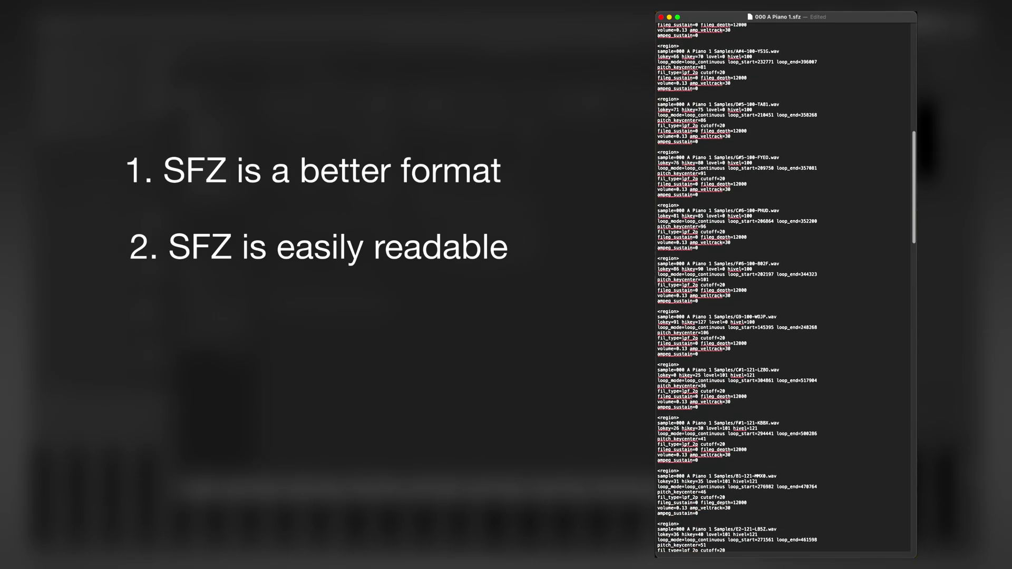
scroll(785, 288, down, 15)
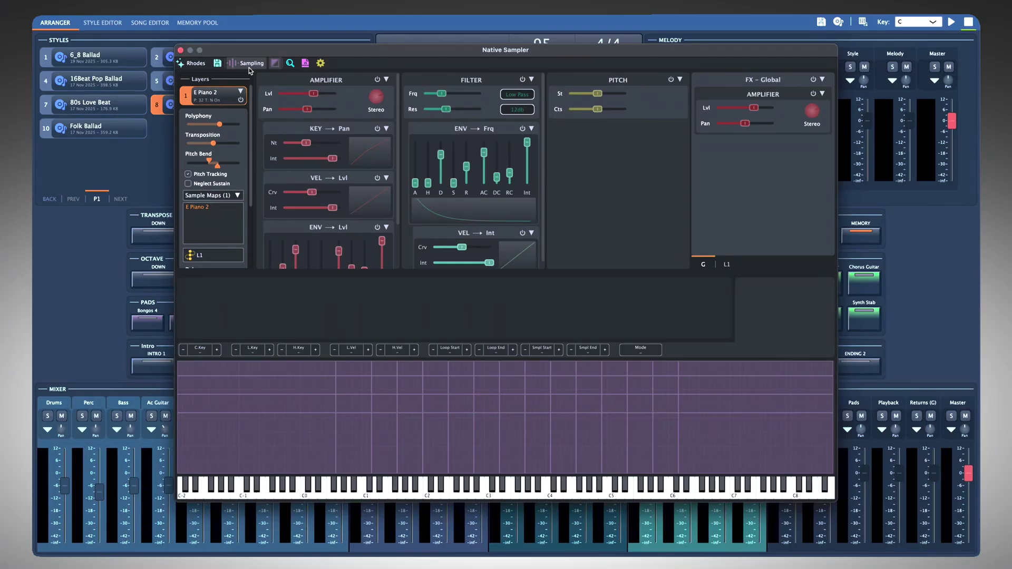
Close the Native Sampler and load Grand Piano onto the Right 1 part.
click(248, 65)
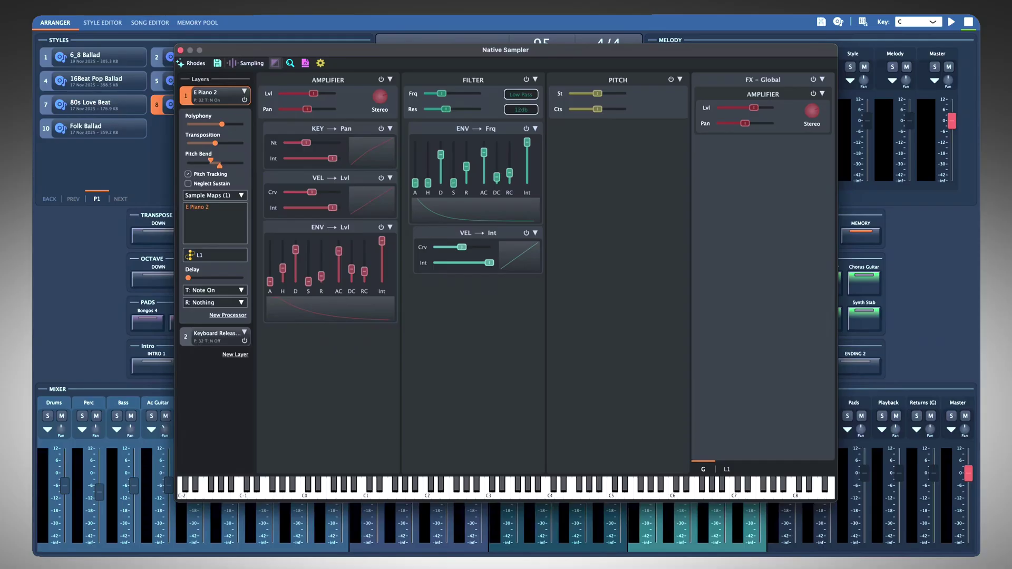
click(180, 50)
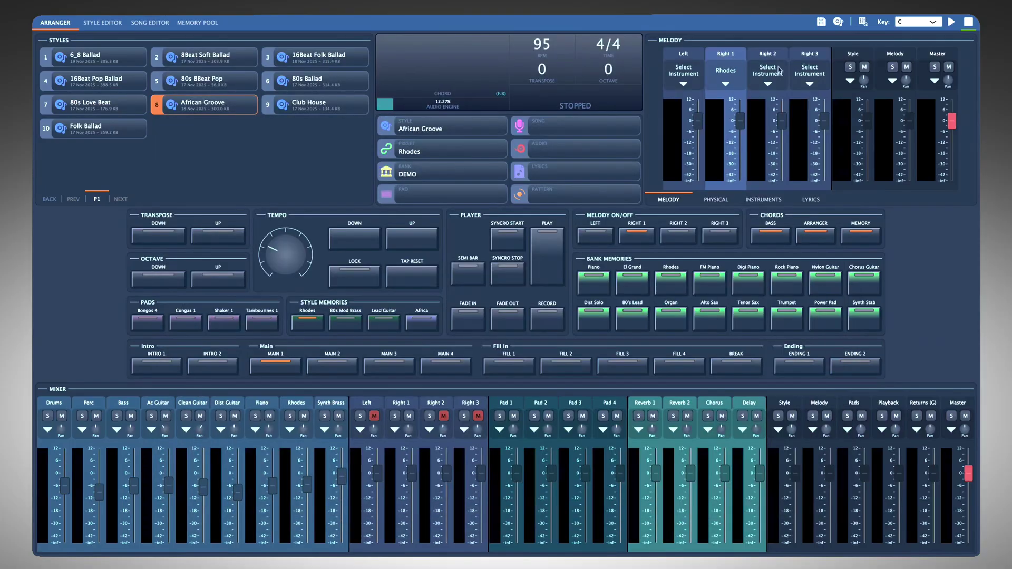
click(732, 72)
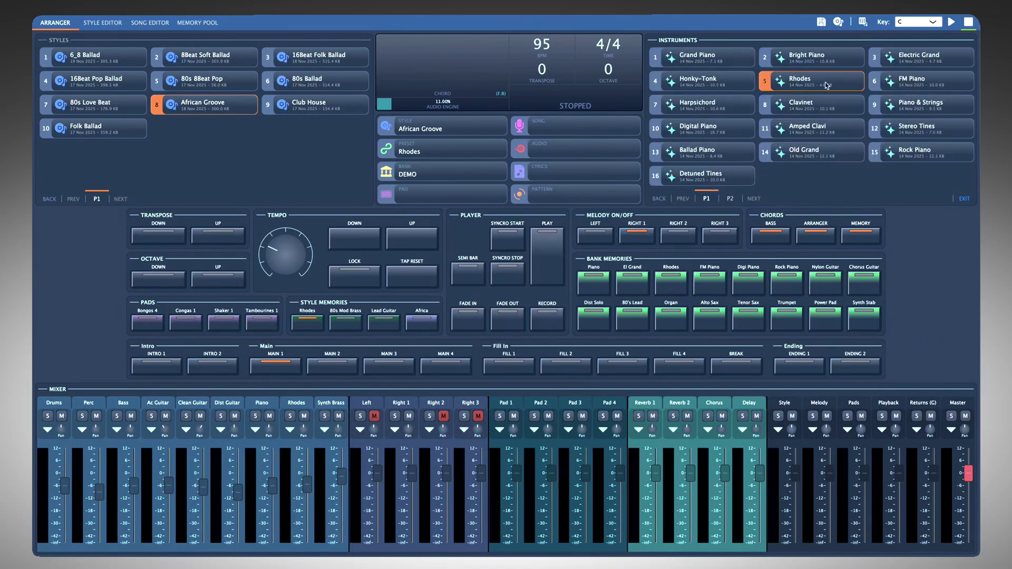
click(682, 58)
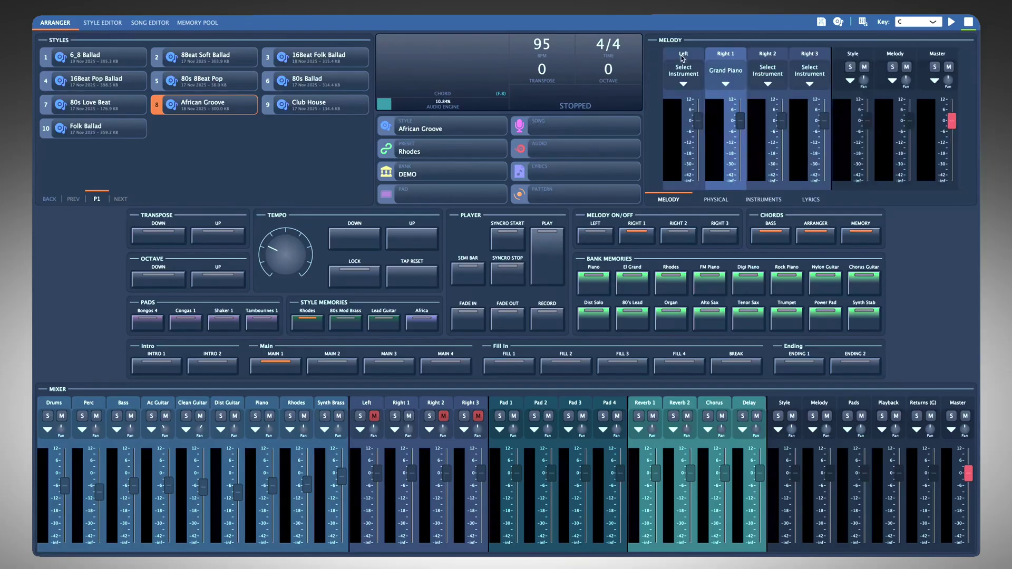
Cancel the Save As Program dialog for Right 1, then open Grand Piano's Native Sampler editor.
right_click(727, 60)
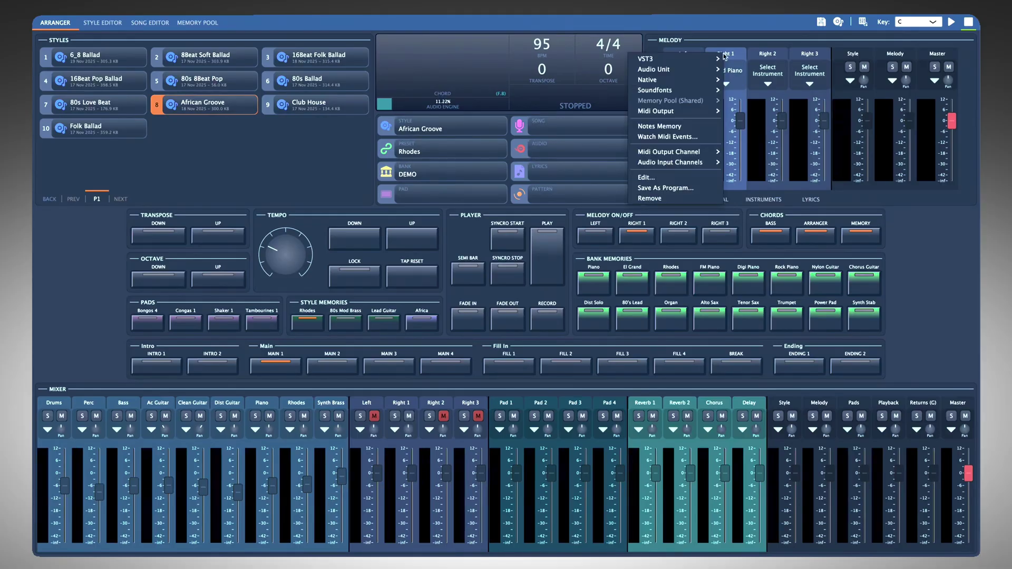
click(688, 187)
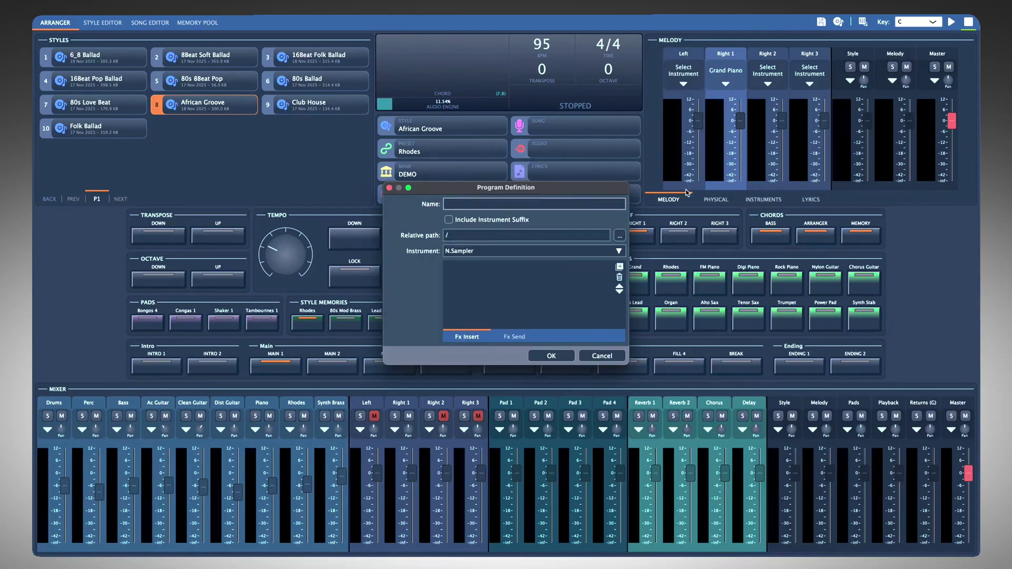
click(613, 359)
double_click(722, 75)
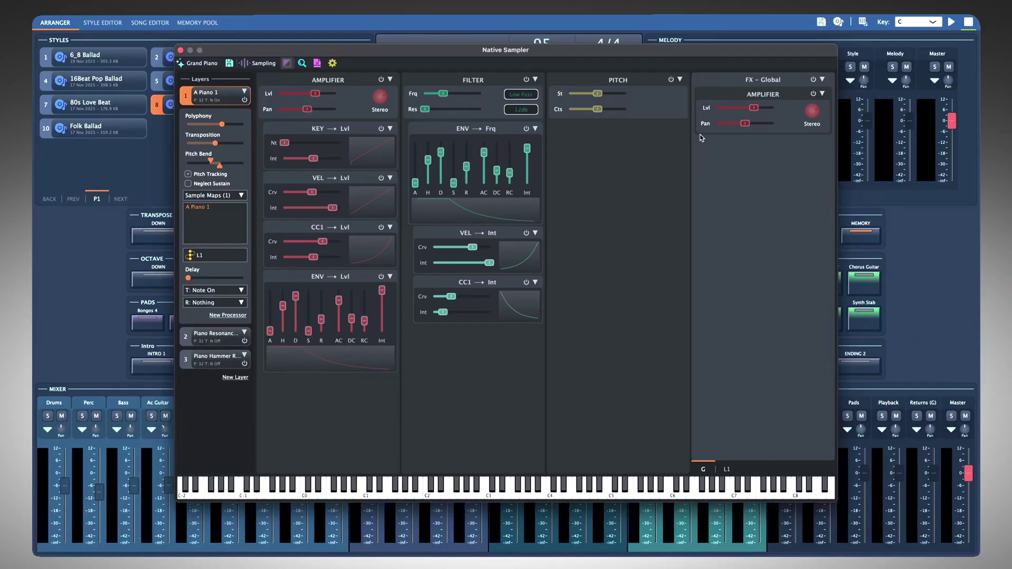
Add four empty layers and check the envelope intensity's modulation options.
click(235, 377)
click(239, 402)
click(236, 424)
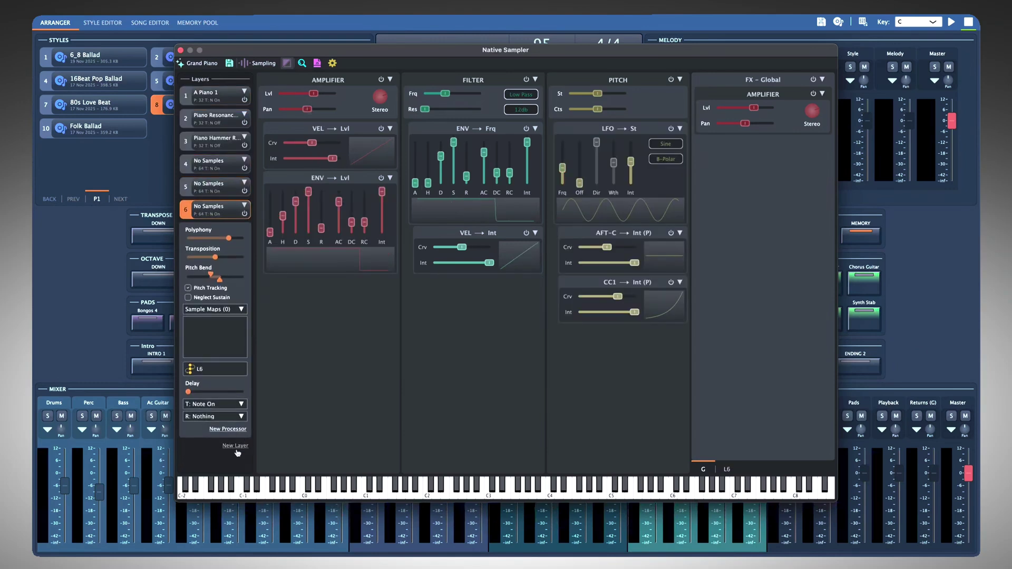
click(237, 448)
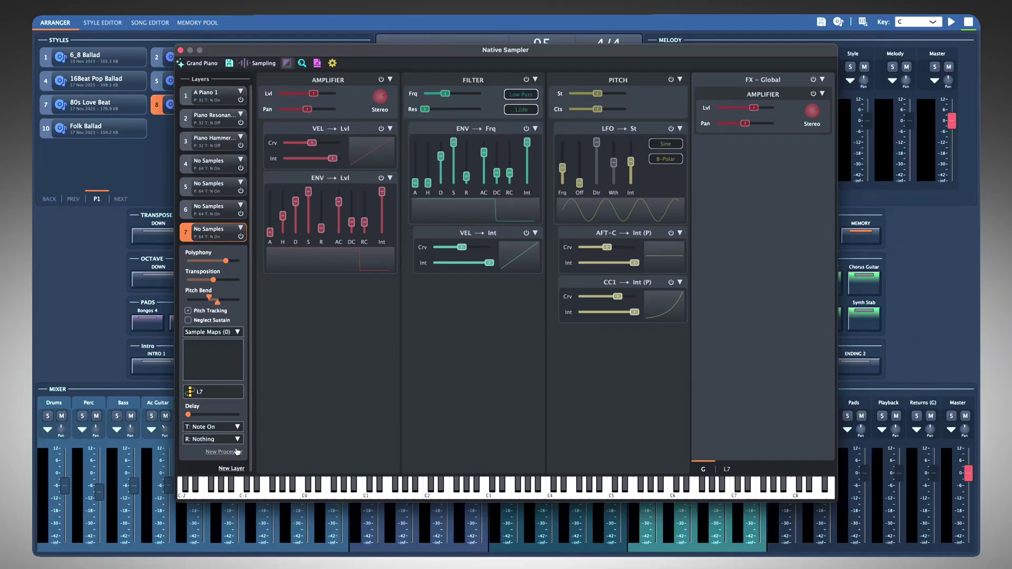
right_click(382, 246)
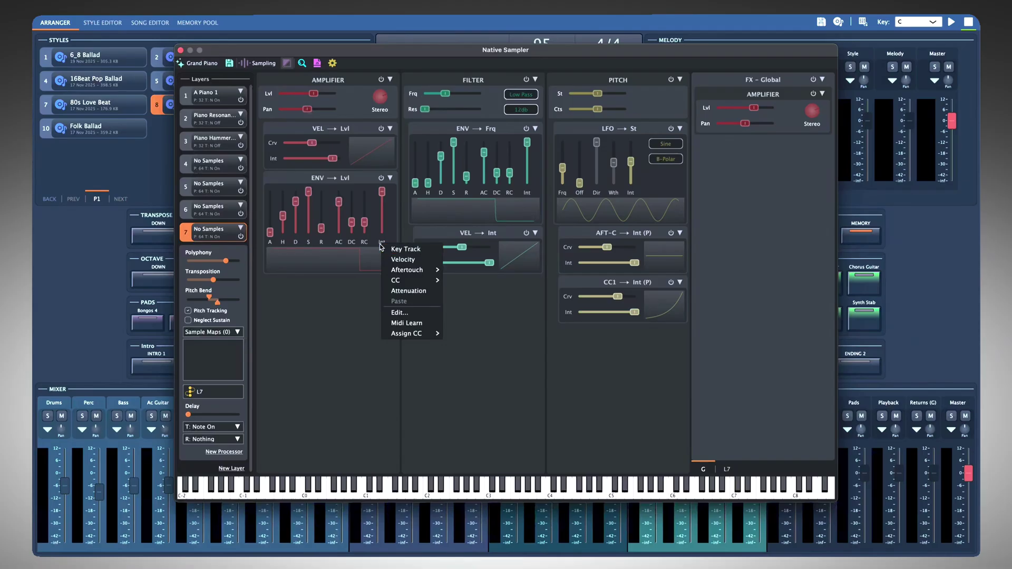
click(791, 256)
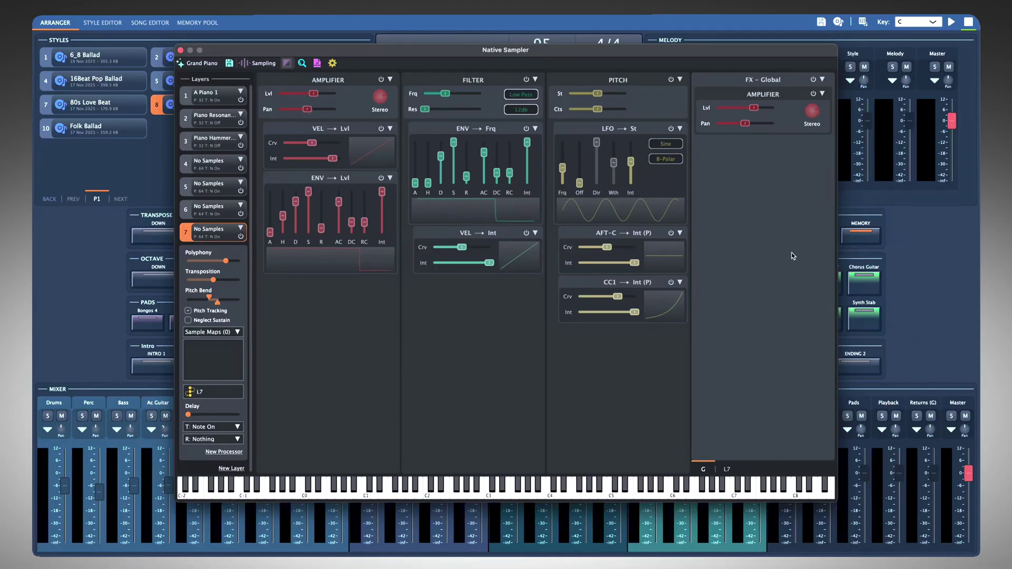
Load A Piano 3 and Harpsichord into layer 7, cycling them randomly.
click(223, 335)
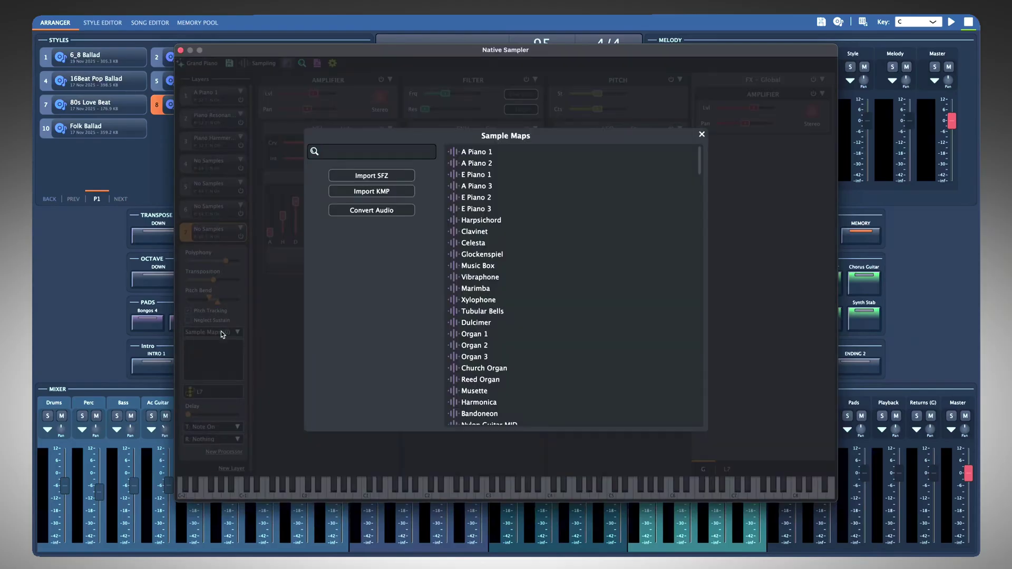
click(467, 184)
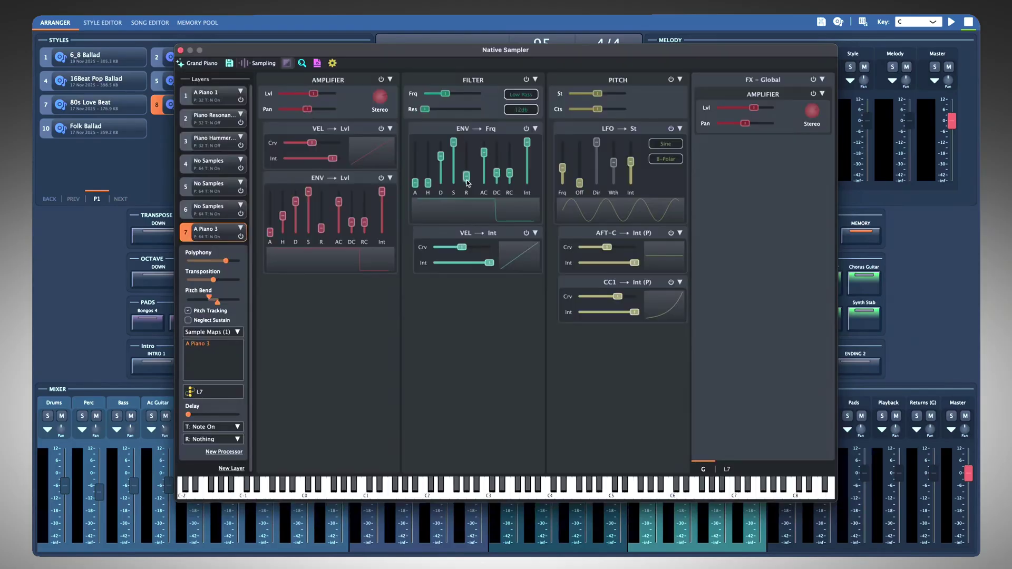
click(208, 333)
click(489, 222)
click(238, 333)
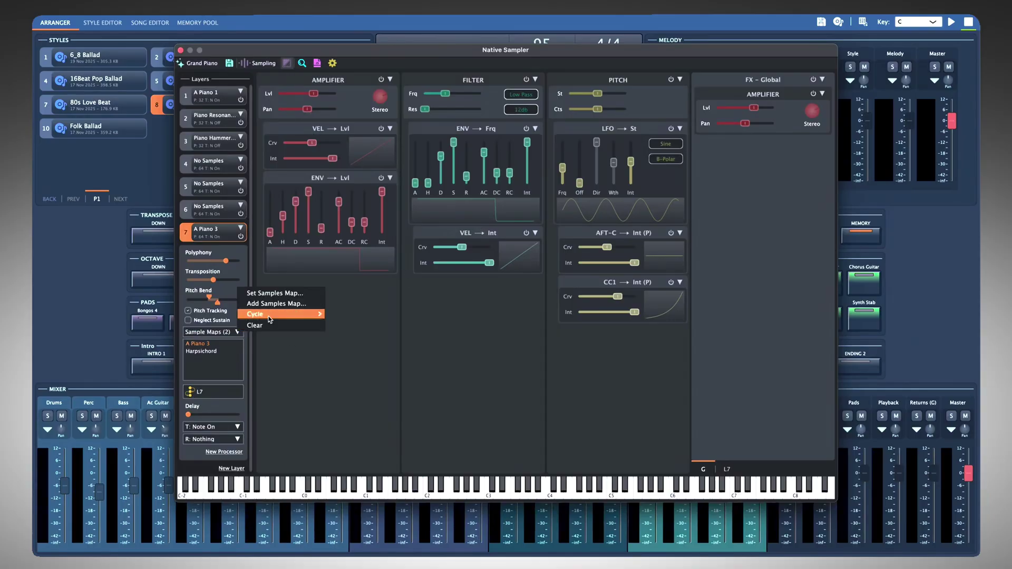
mouse_move(285, 316)
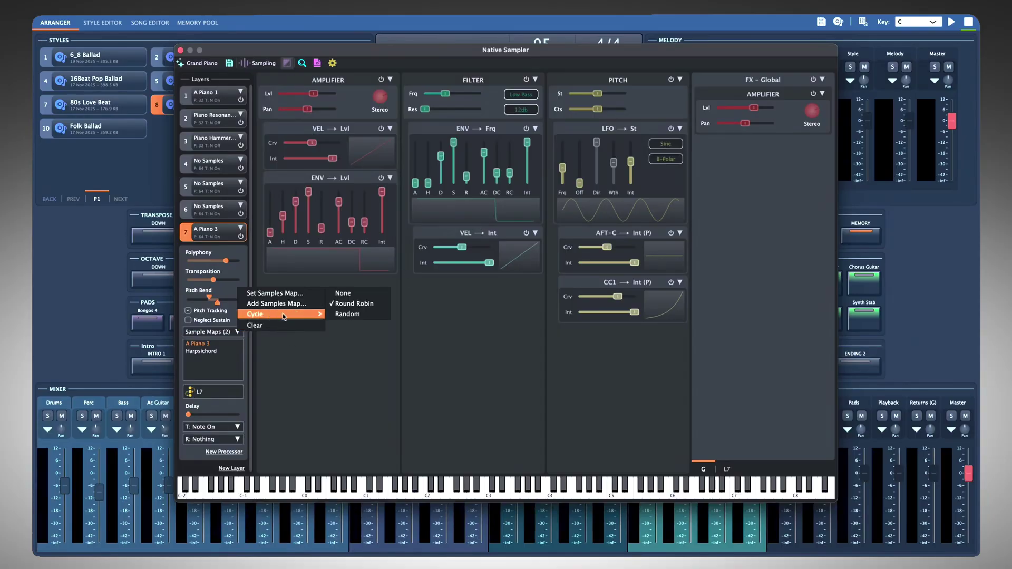
click(373, 314)
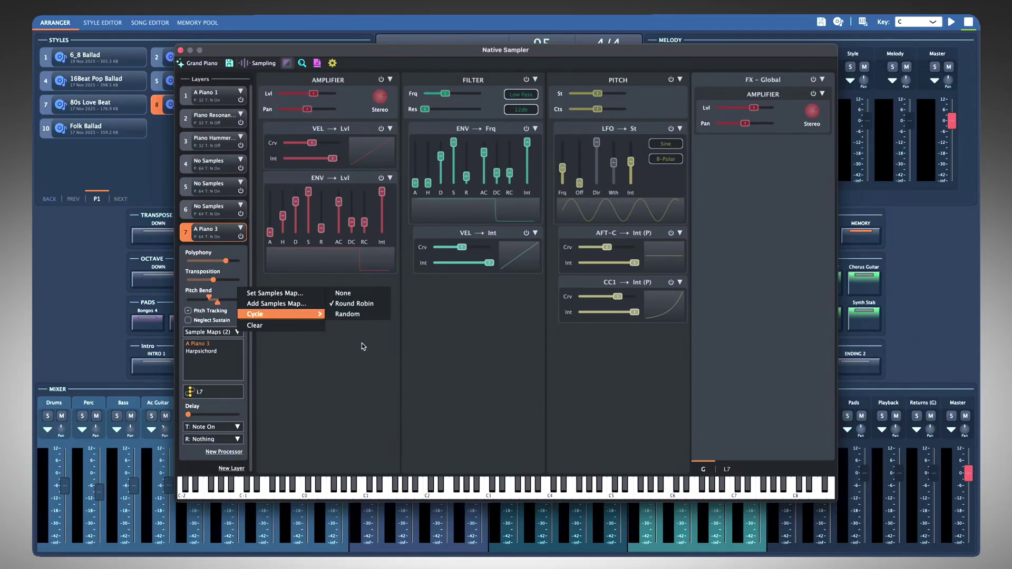
click(209, 66)
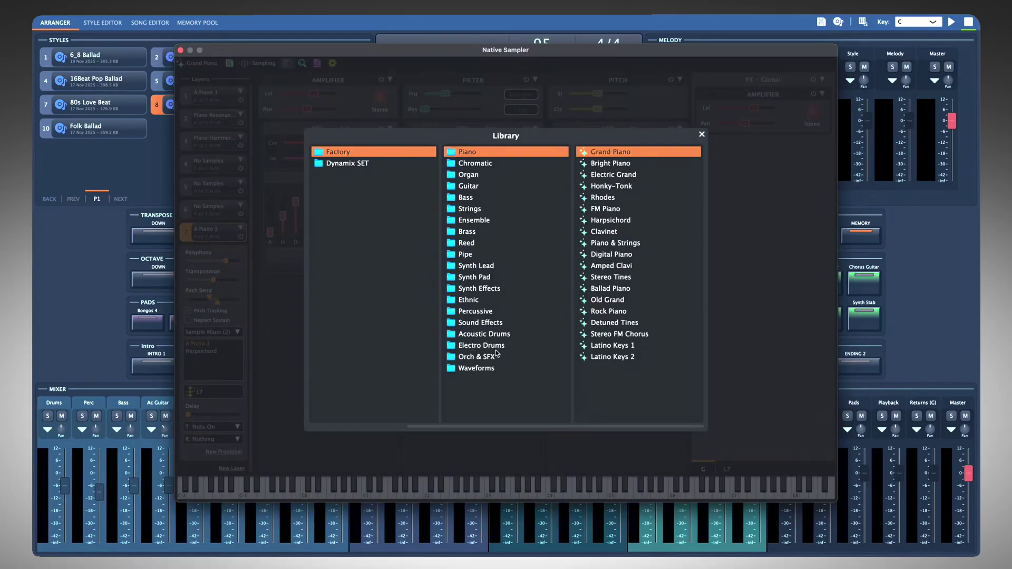
Load the Acoustic Drums Studio Kit 2 and audition drums from D0 to F1.
click(497, 334)
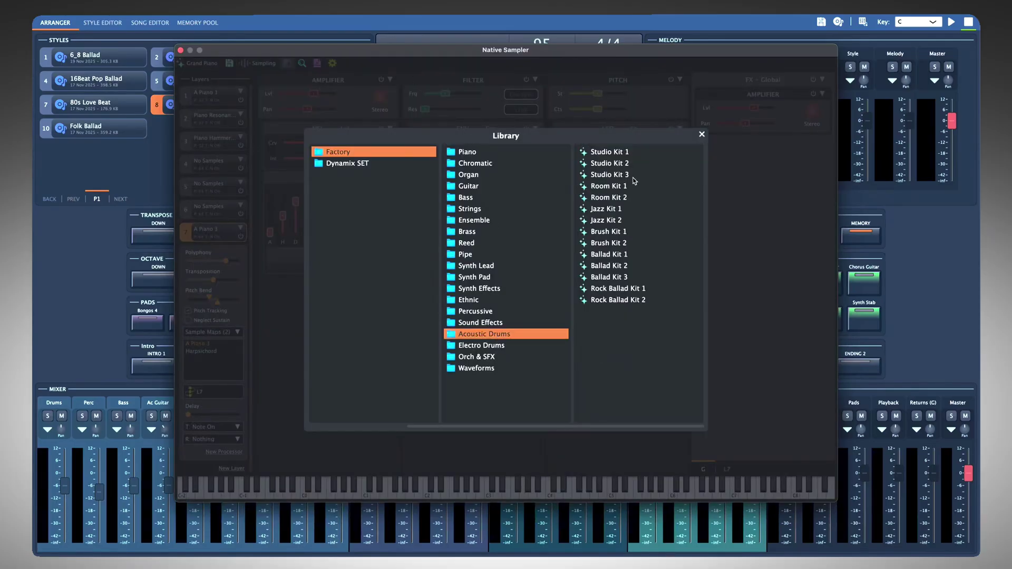
double_click(609, 164)
click(317, 493)
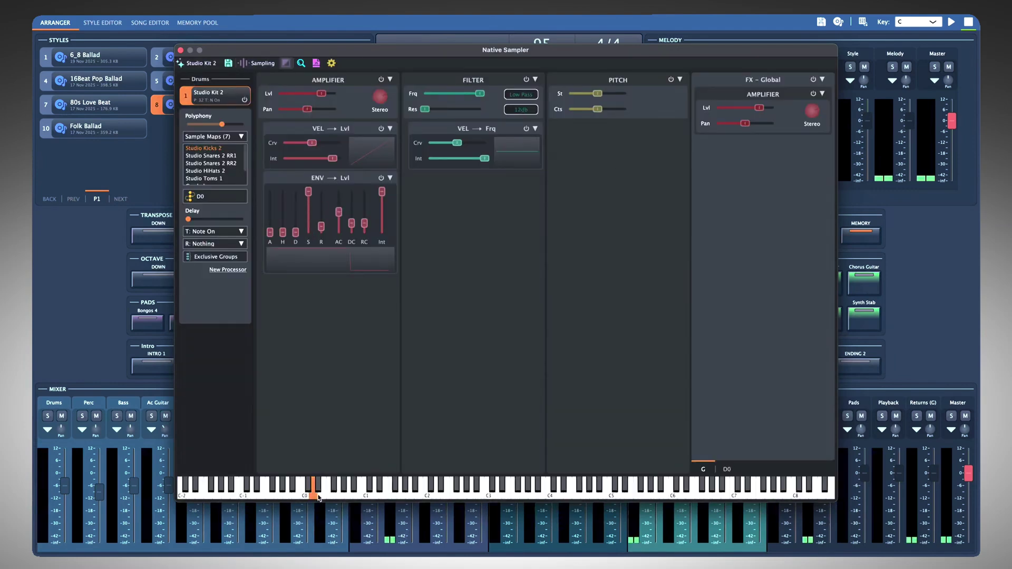
click(327, 495)
click(348, 495)
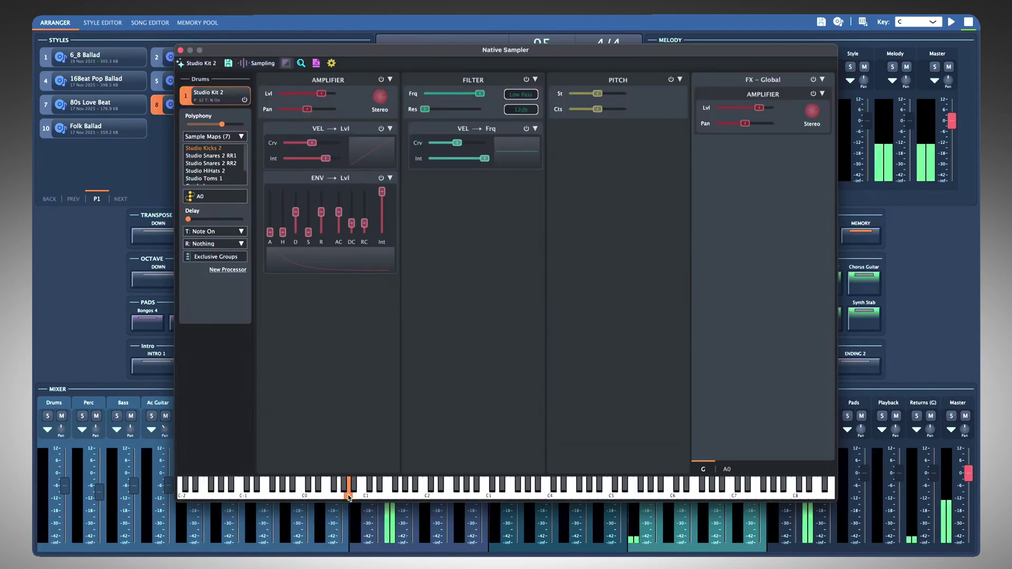
click(365, 495)
click(388, 497)
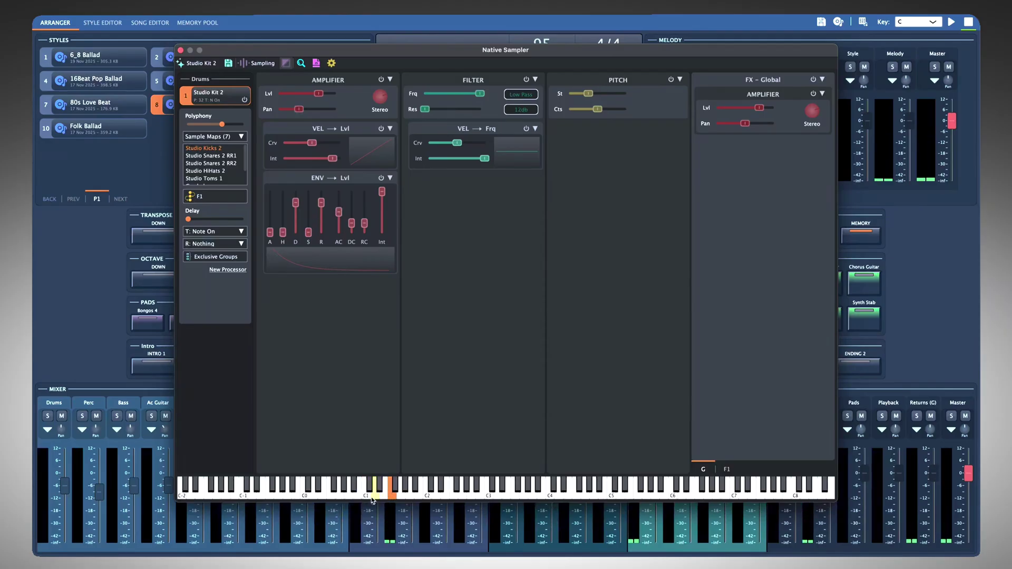
click(372, 497)
click(377, 497)
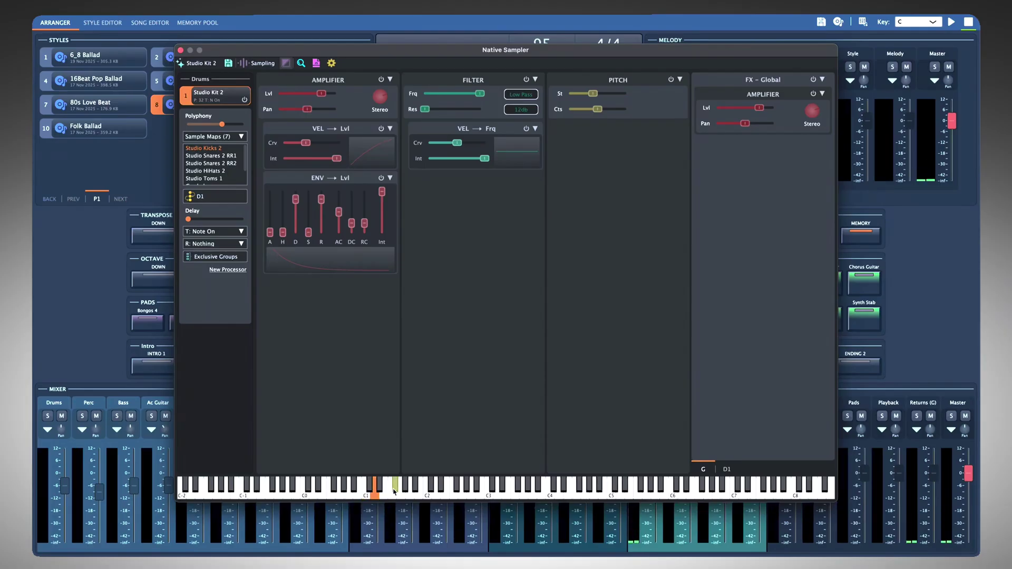
Select the F#1, G#1 and A#1 keys and view their exclusive group options.
click(397, 487)
shift+click(405, 482)
shift+click(415, 482)
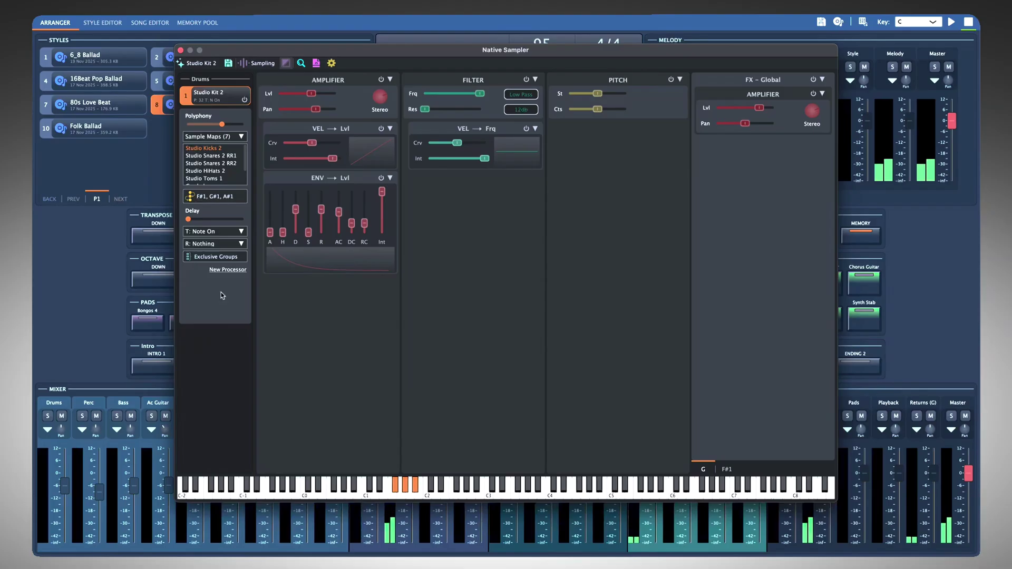
click(228, 258)
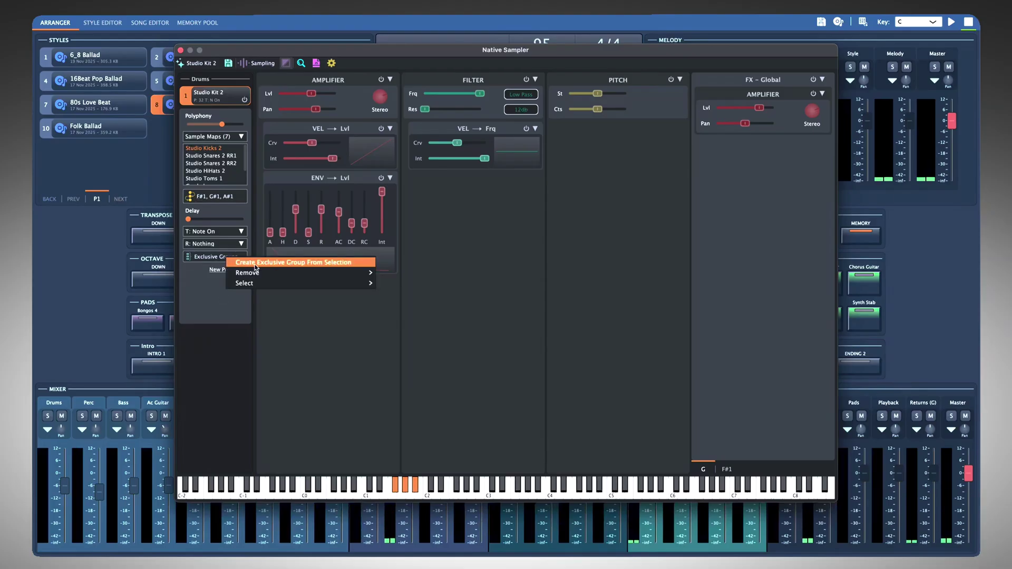
mouse_move(253, 285)
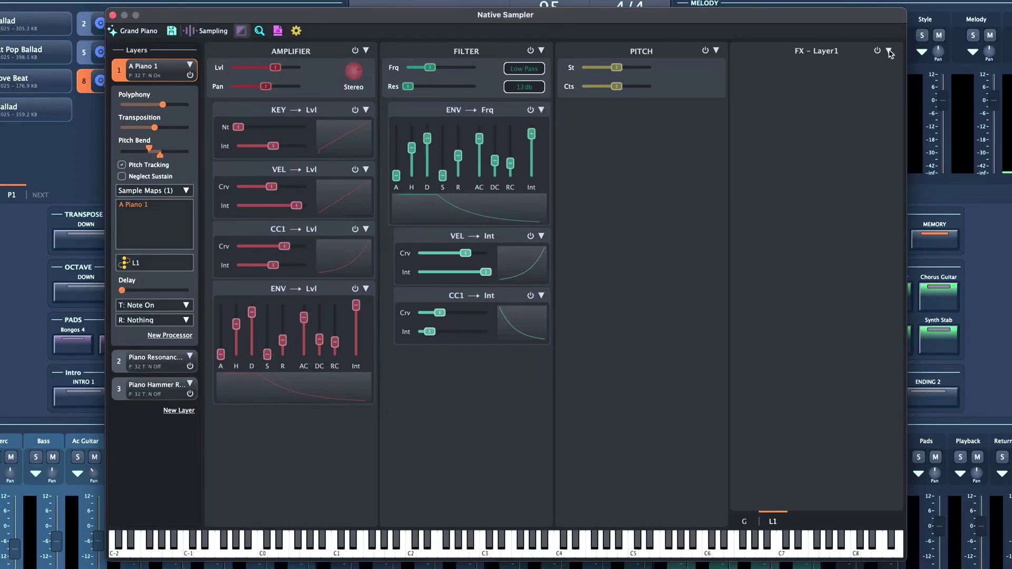
Add an EQ and a Compressor to layer 1's effects.
click(890, 52)
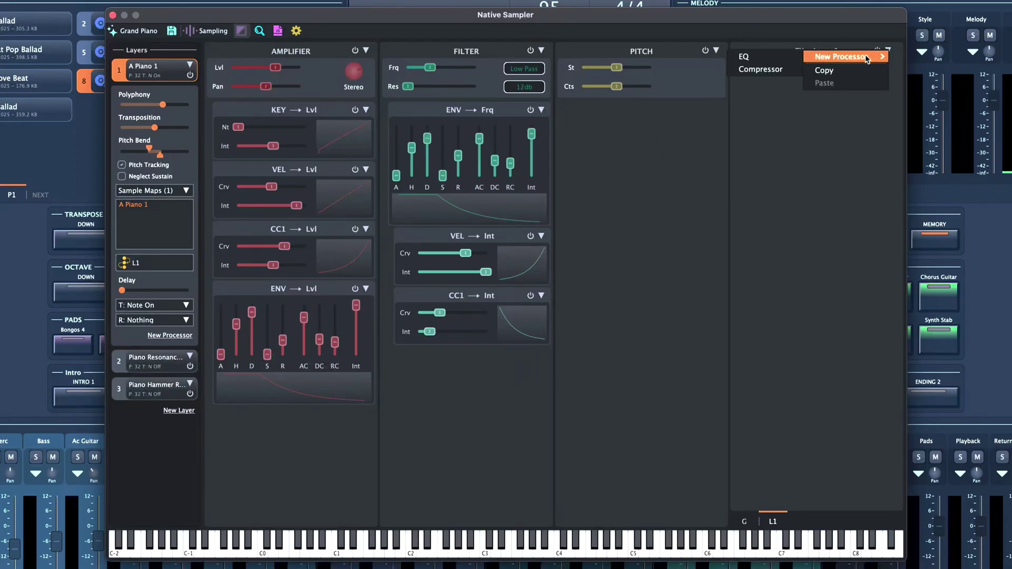
click(743, 56)
click(888, 53)
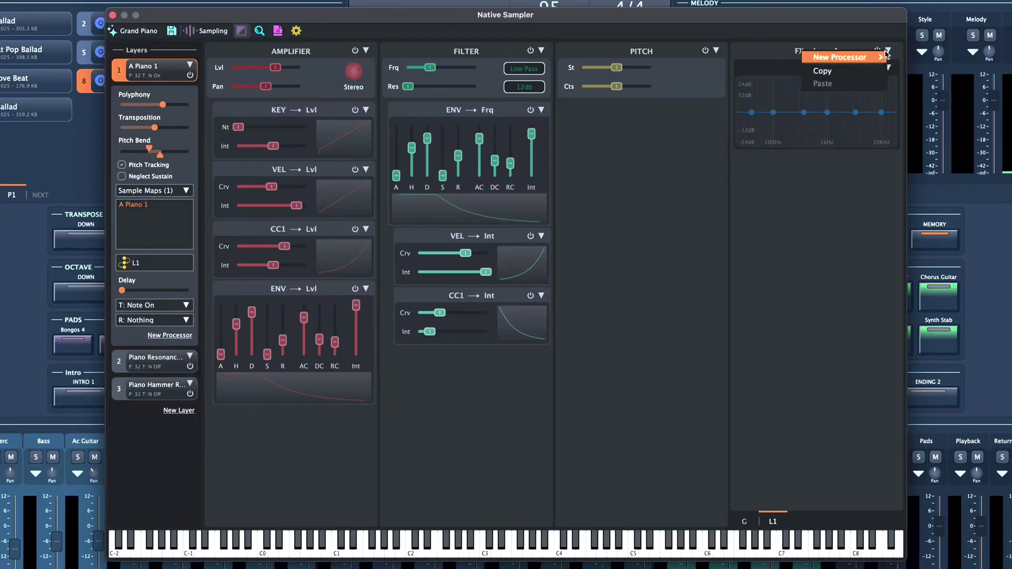
mouse_move(806, 58)
click(761, 69)
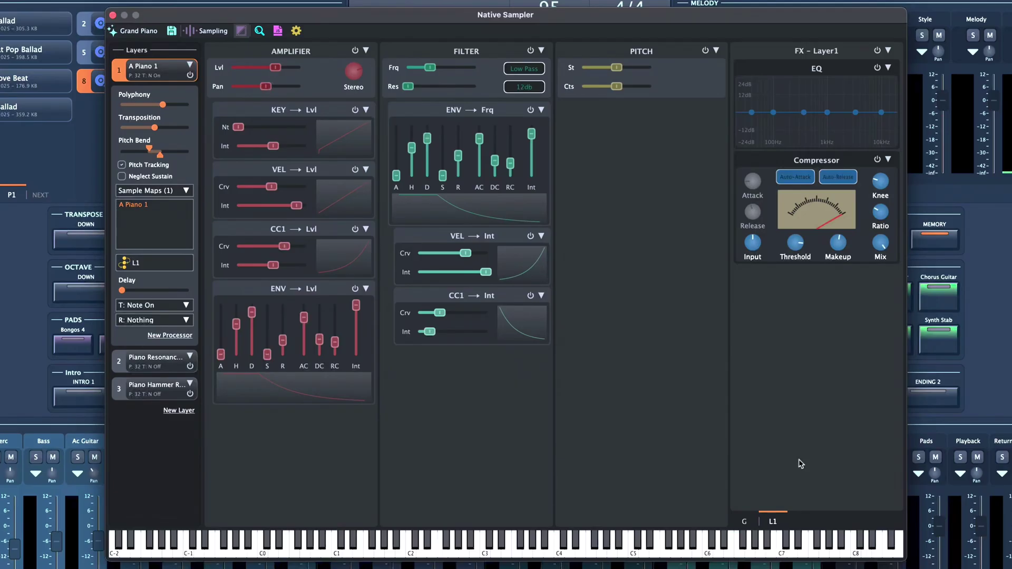
Add an EQ and a Compressor to the global effects chain.
click(743, 521)
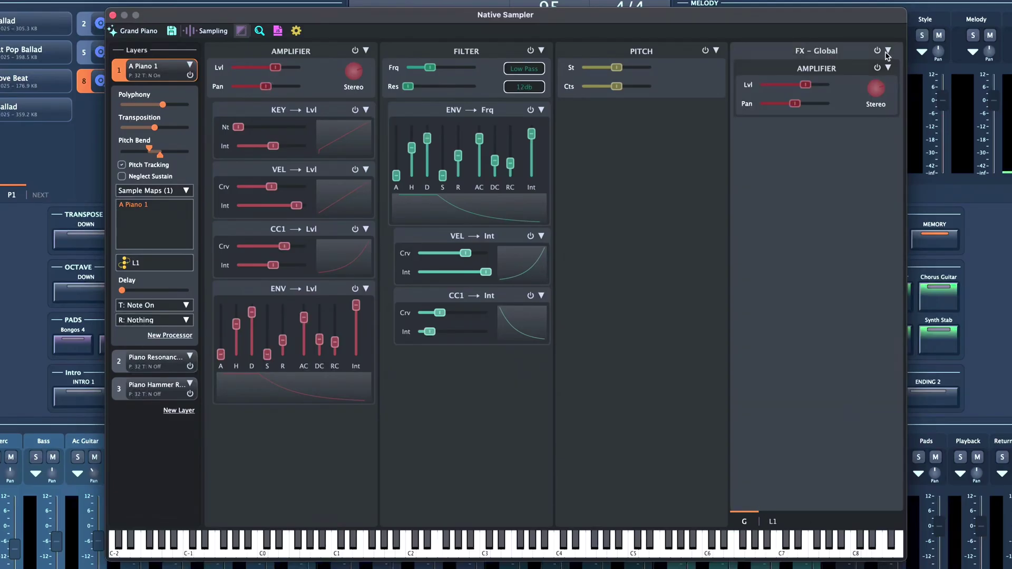
click(888, 50)
mouse_move(840, 56)
click(778, 70)
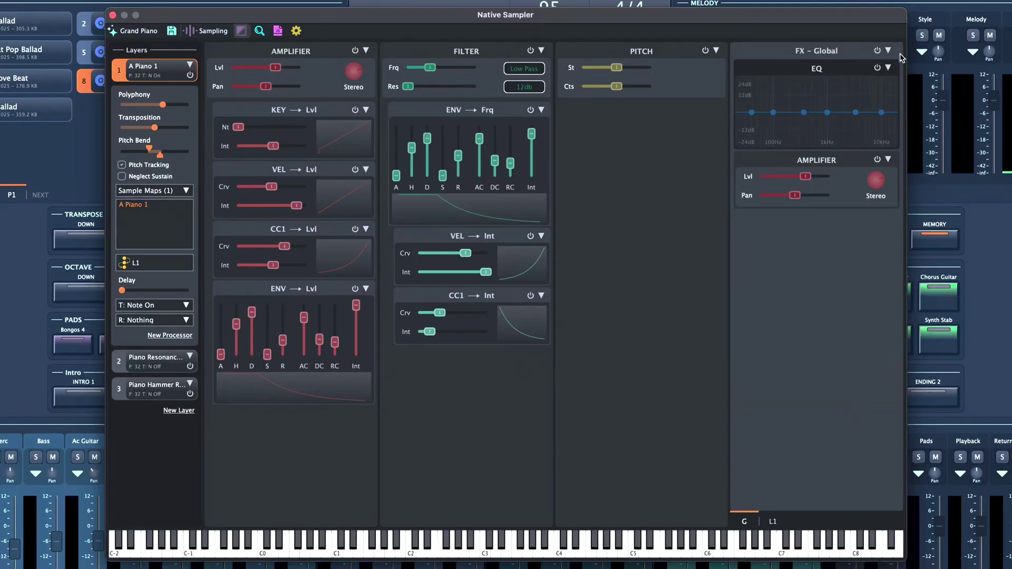
click(888, 51)
mouse_move(824, 59)
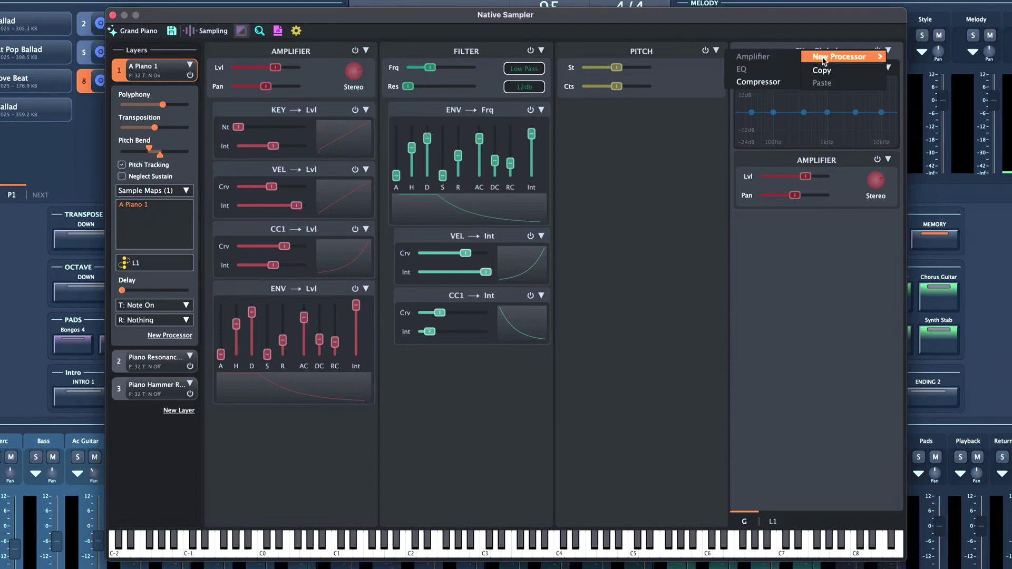
click(769, 82)
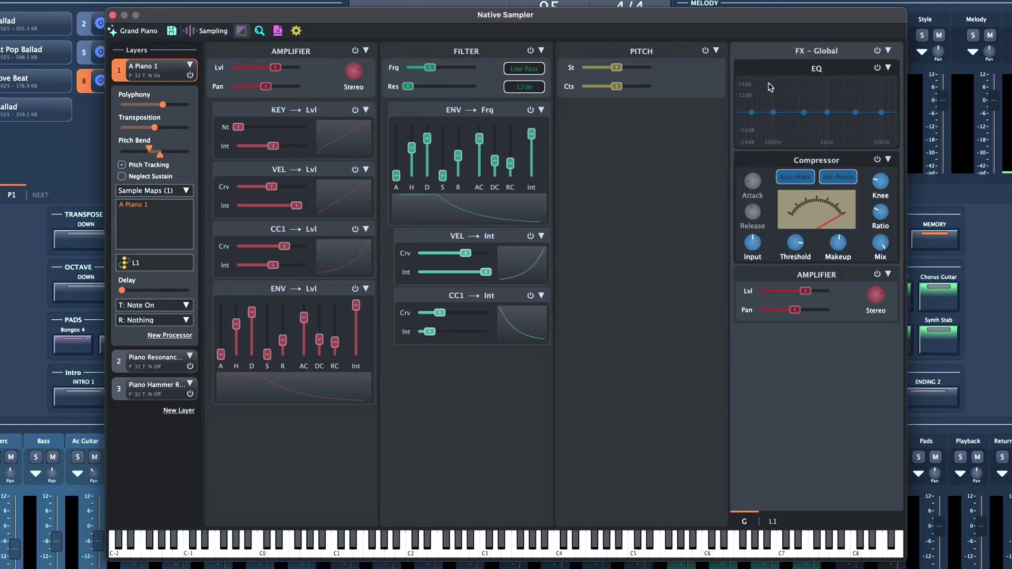
click(773, 522)
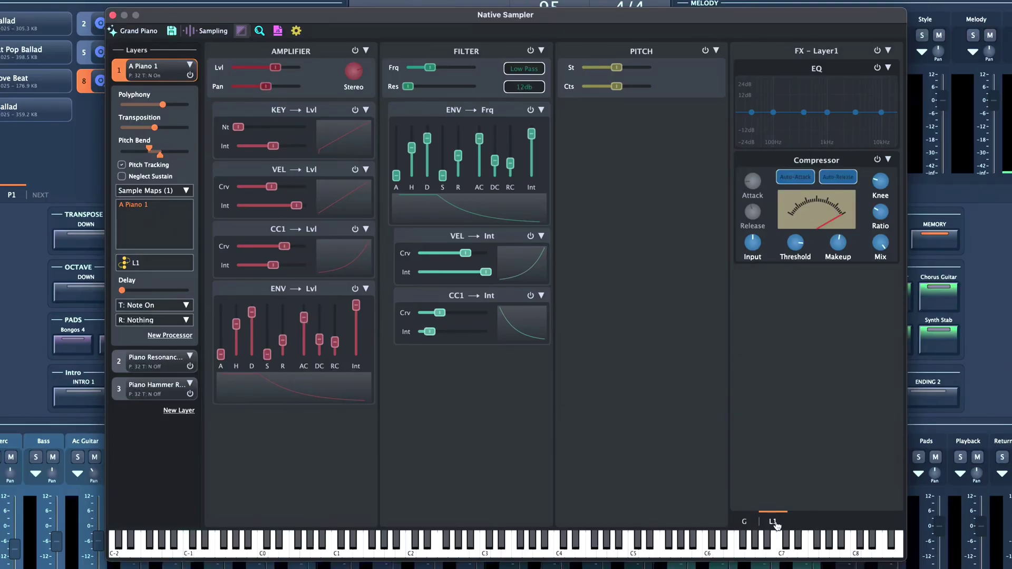
click(745, 523)
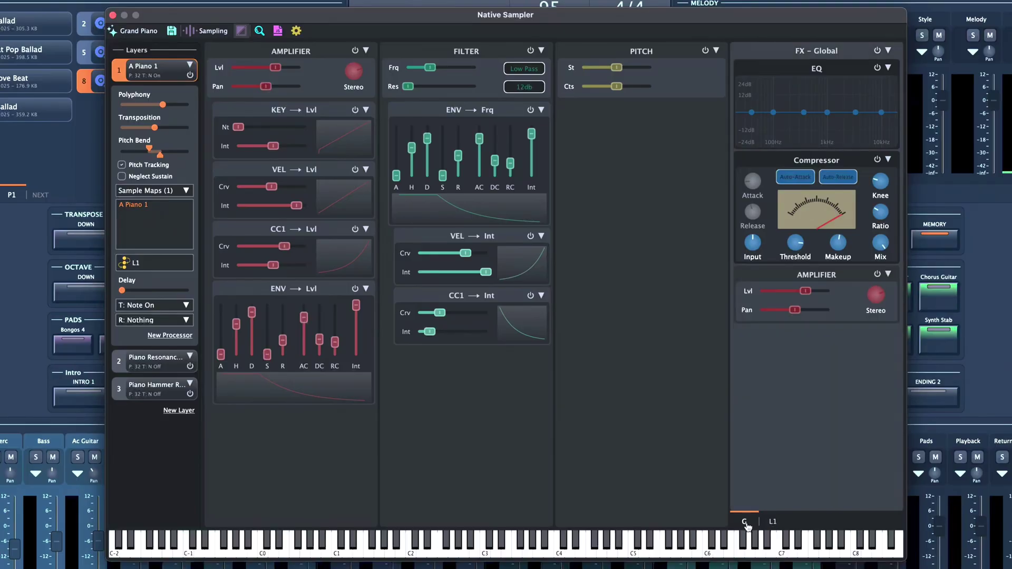